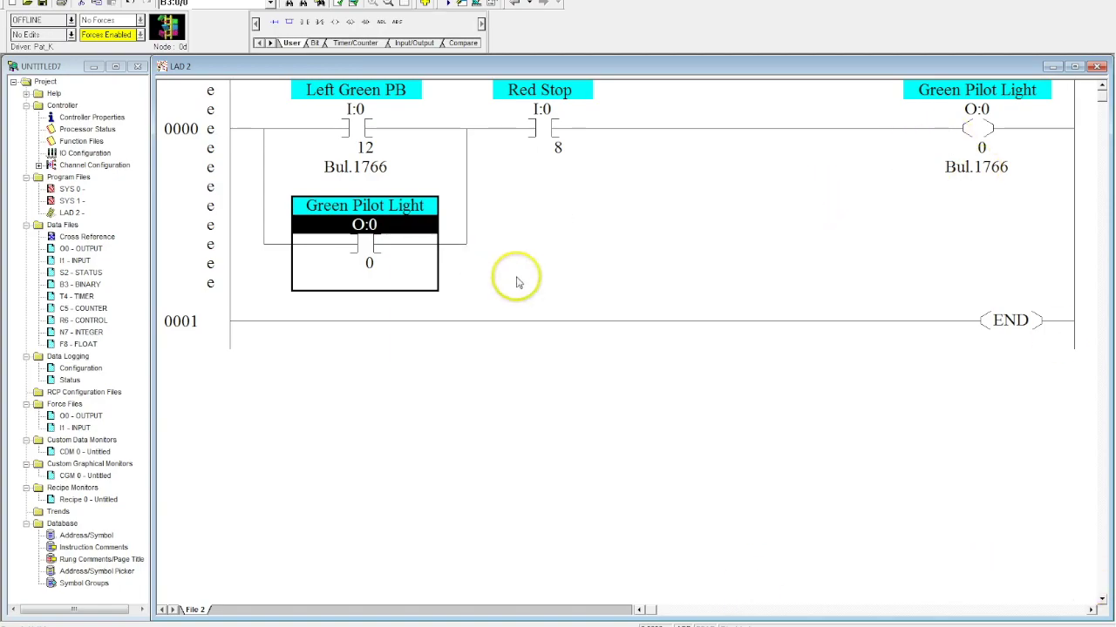
- Open the OFFLINE processor mode menu to begin downloading and verifying the Green Pilot Light program
left_click(70, 19)
- Download the program, allow remote PROG mode, keep the existing channel configuration, and go online
left_click(52, 60)
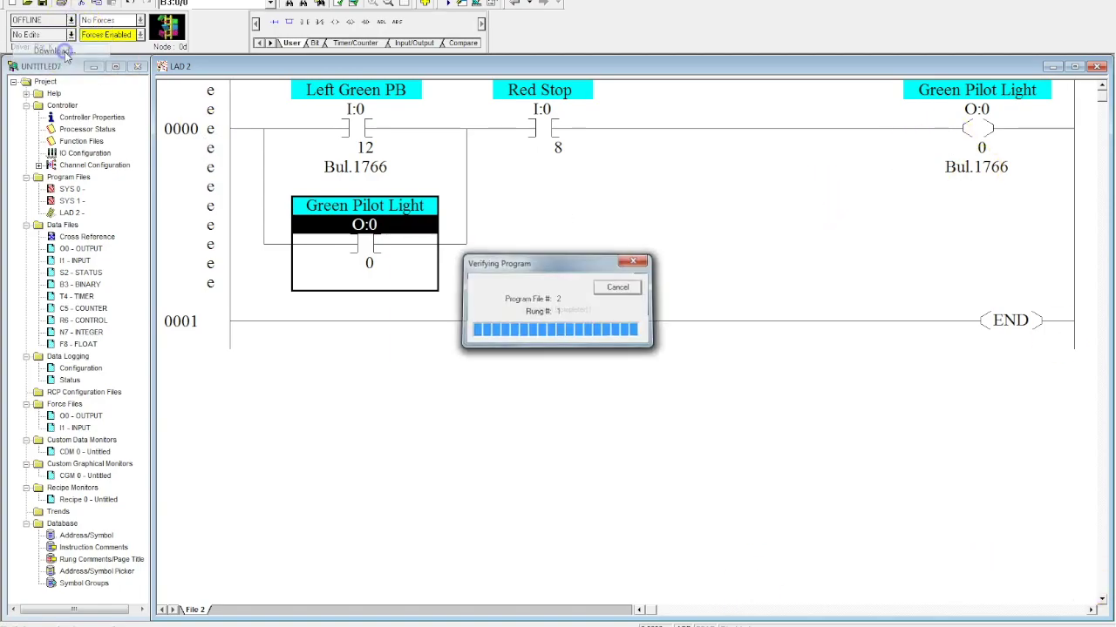
left_click(577, 363)
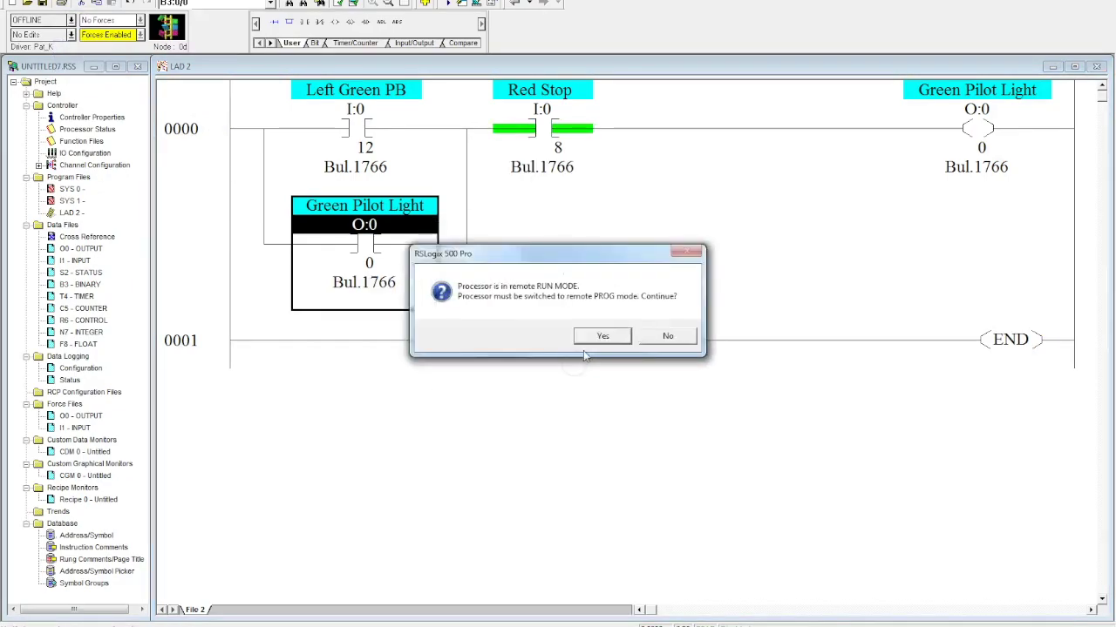
left_click(592, 334)
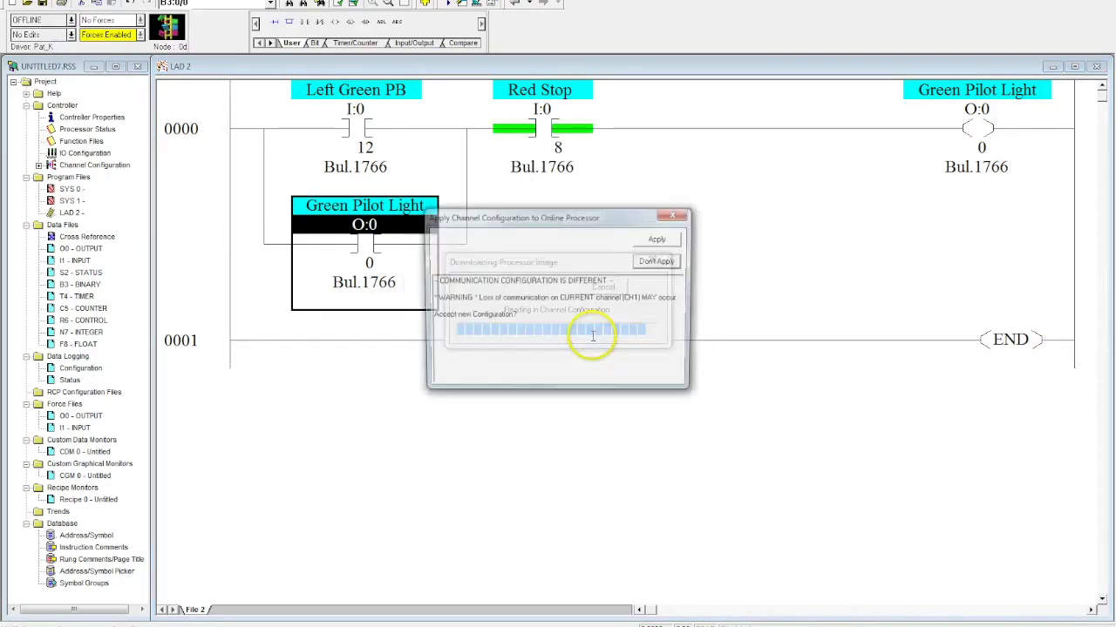
left_click(658, 261)
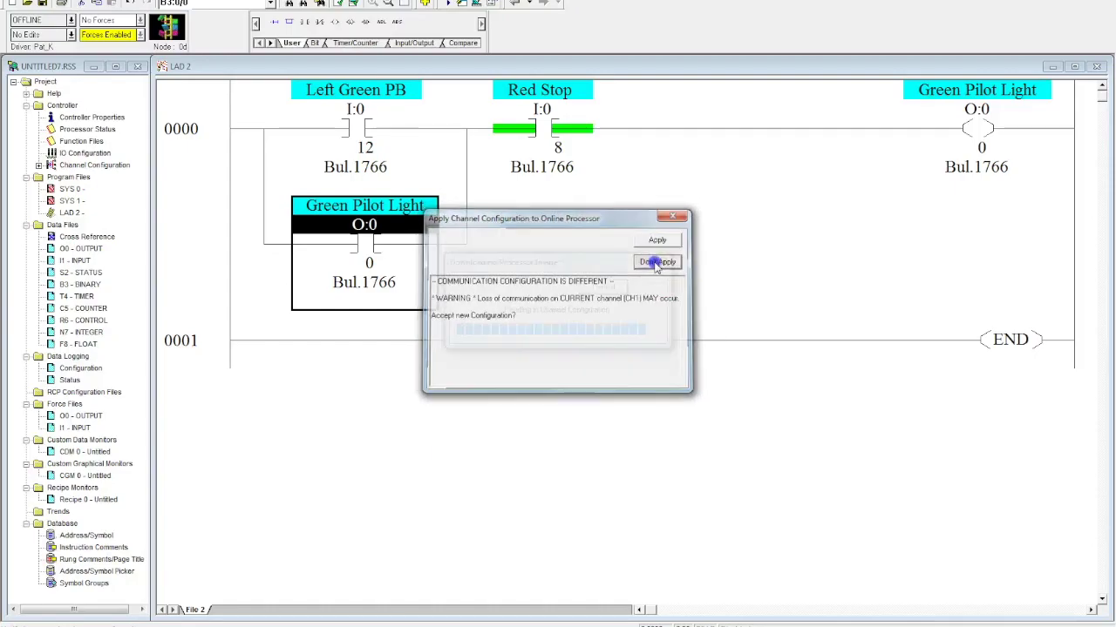
left_click(671, 336)
left_click(610, 362)
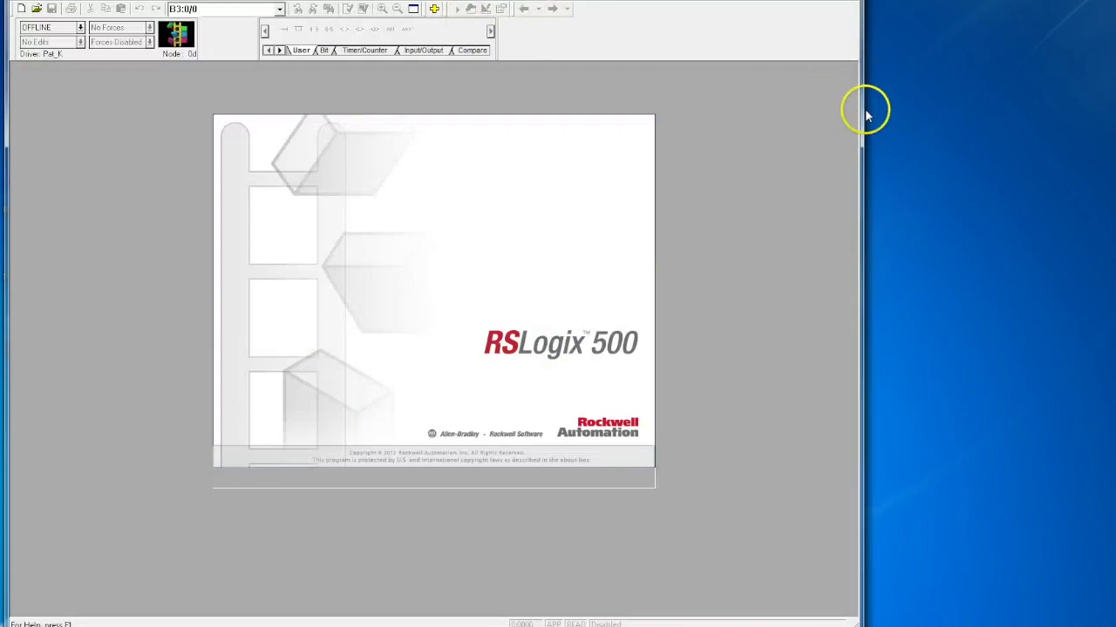
- Widen the program window, upload the processor's program and go online with it
left_click_drag(861, 111, 1112, 115)
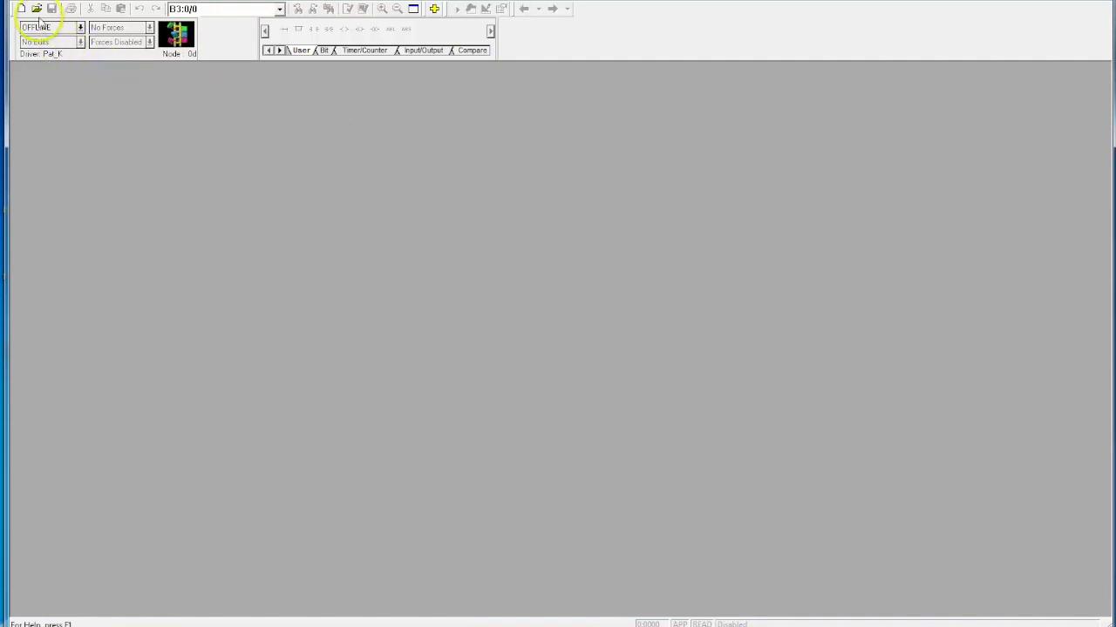
left_click(80, 28)
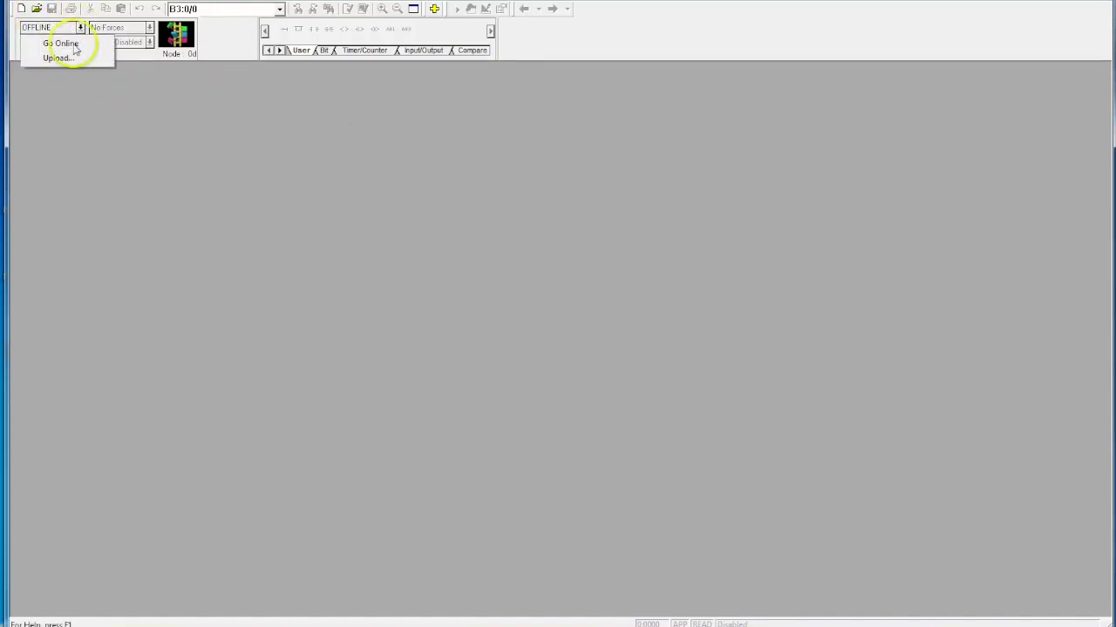
left_click(63, 57)
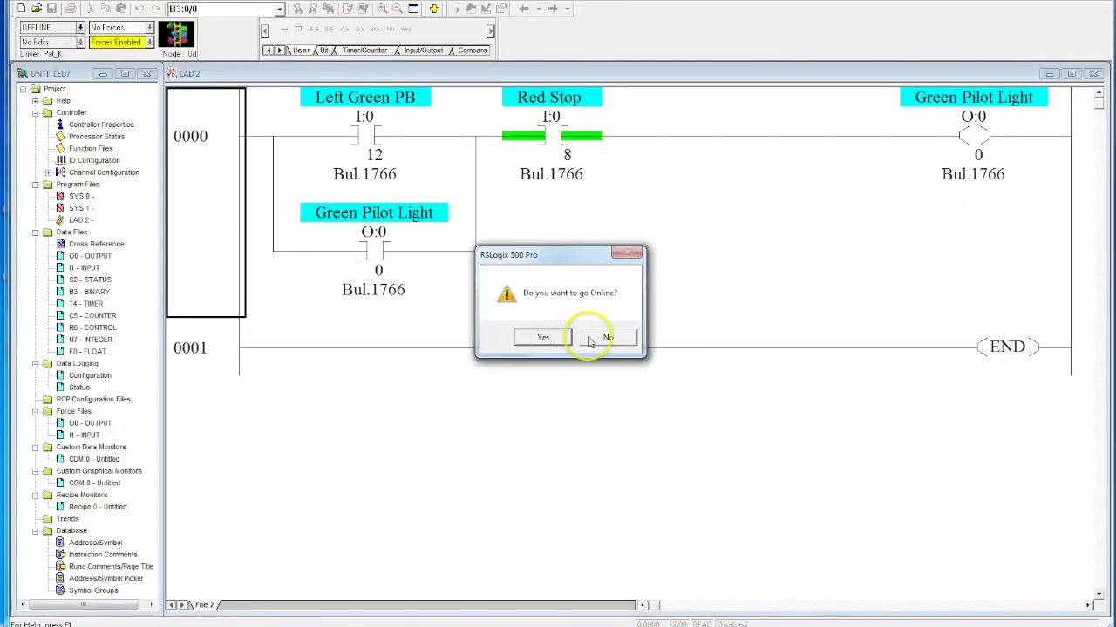
left_click(544, 339)
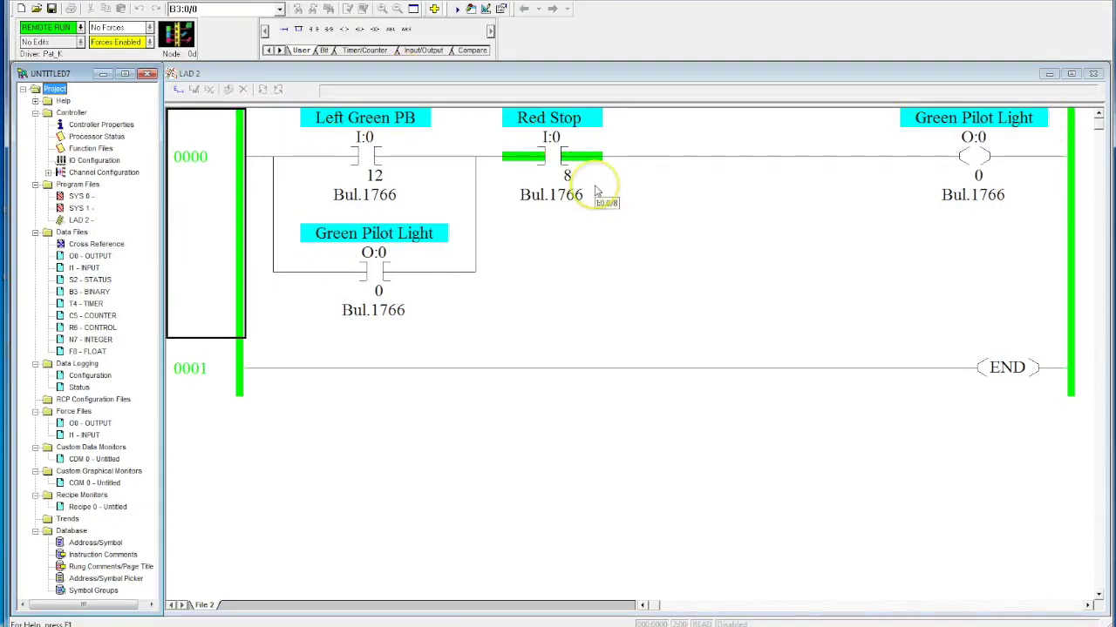
- Go offline and close the uploaded project without saving changes
left_click(80, 28)
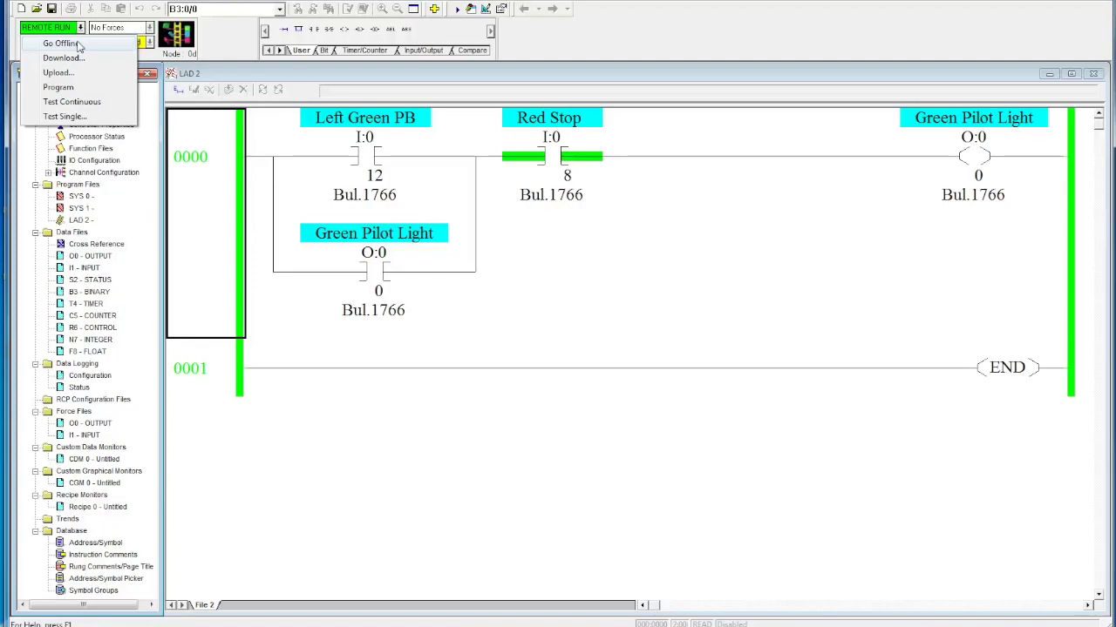
left_click(79, 46)
left_click(575, 338)
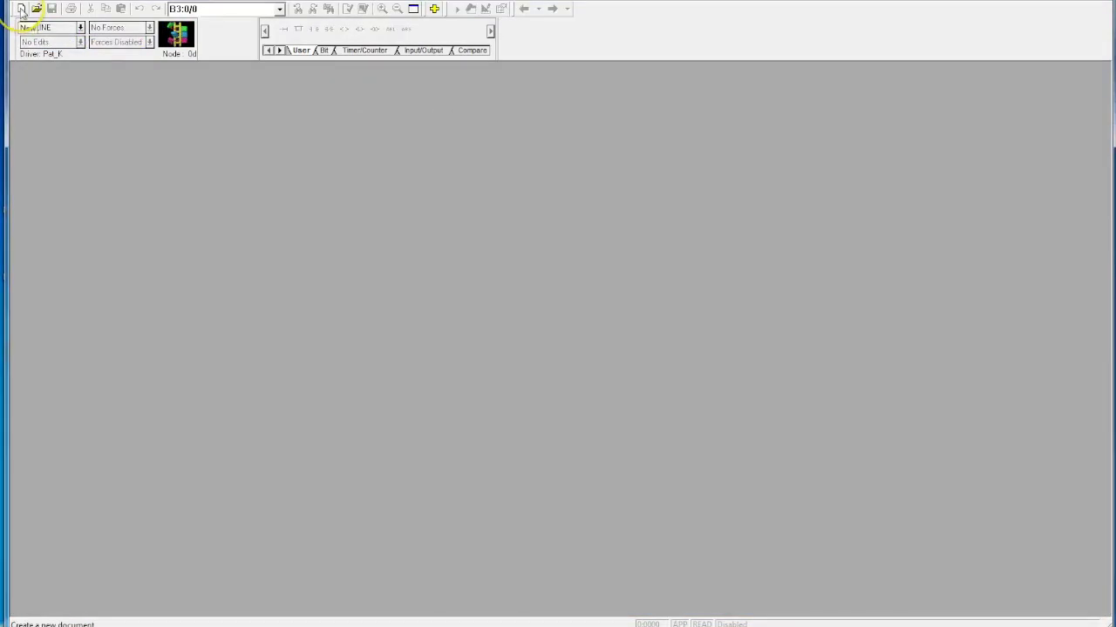
- Create a new project for a MicroLogix 1400 Series A processor
left_click(21, 8)
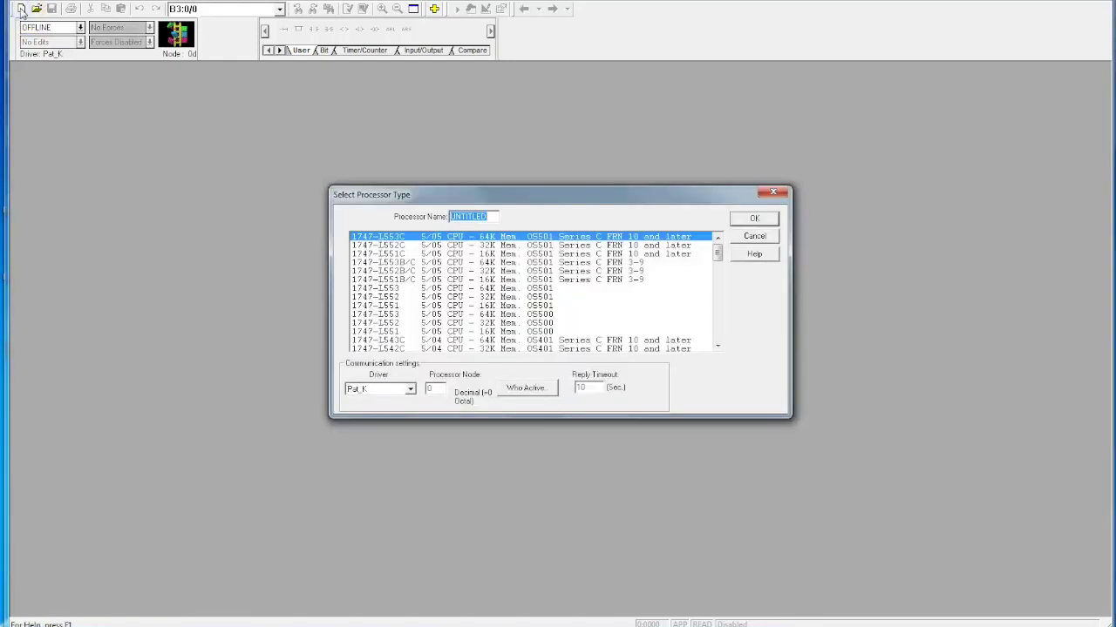
left_click_drag(716, 253, 715, 294)
left_click(502, 333)
left_click(754, 218)
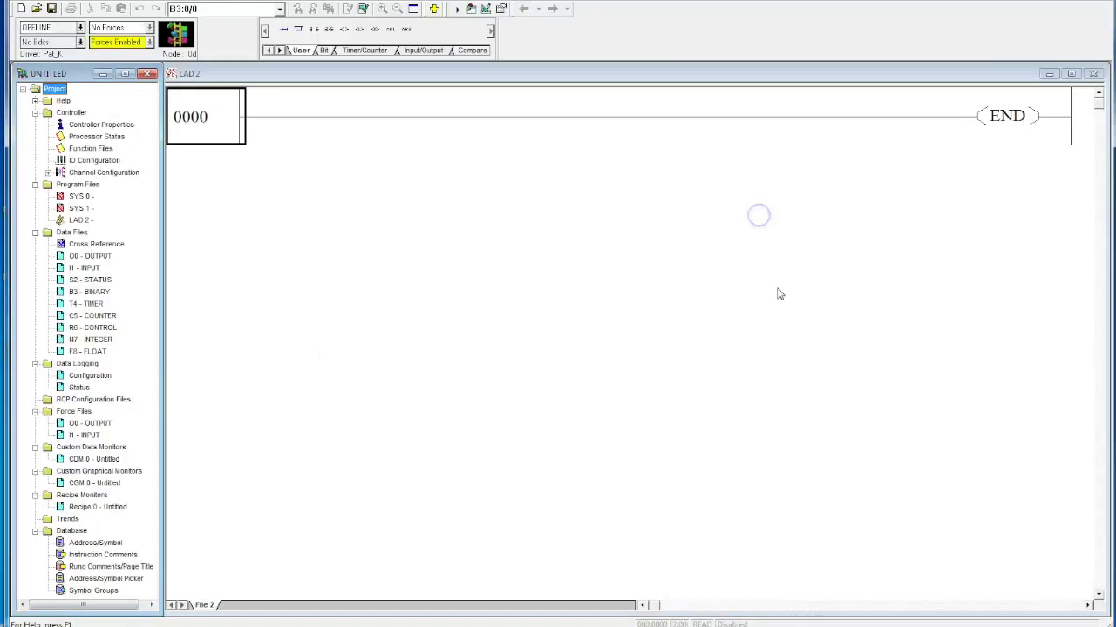
- Upload the processor's program without saving the empty project, view it online, then go offline
left_click(79, 28)
left_click(81, 73)
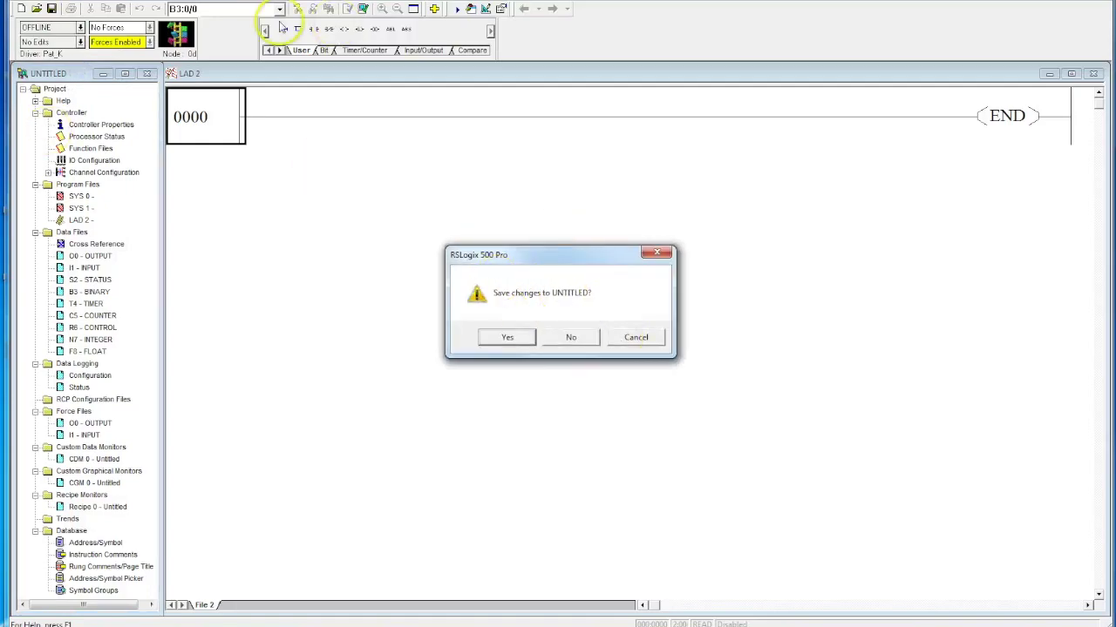
left_click(566, 339)
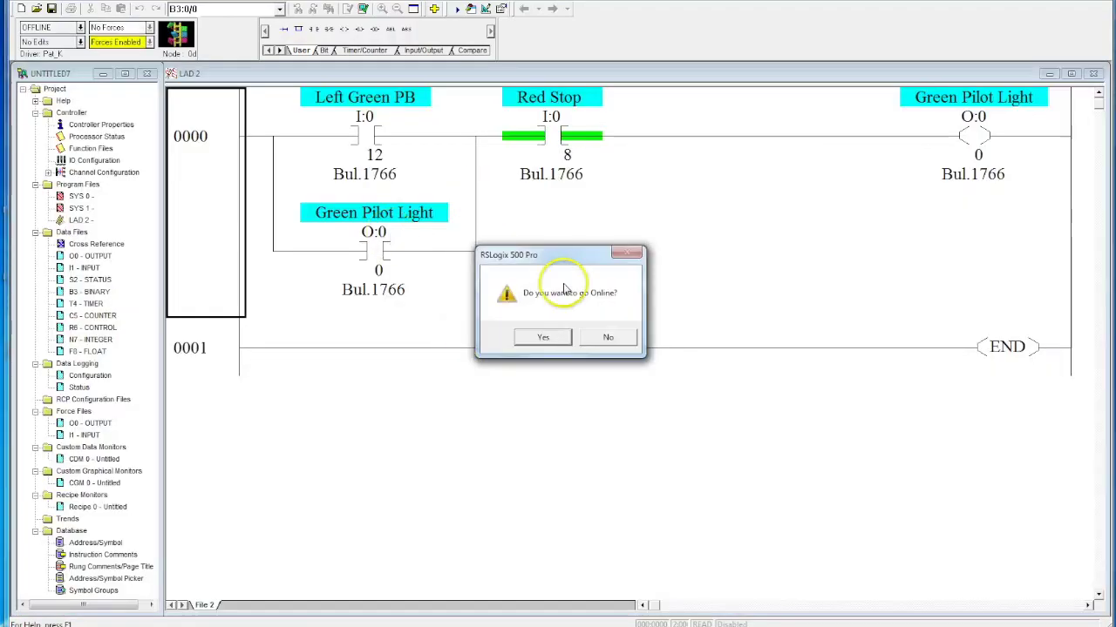
left_click(535, 339)
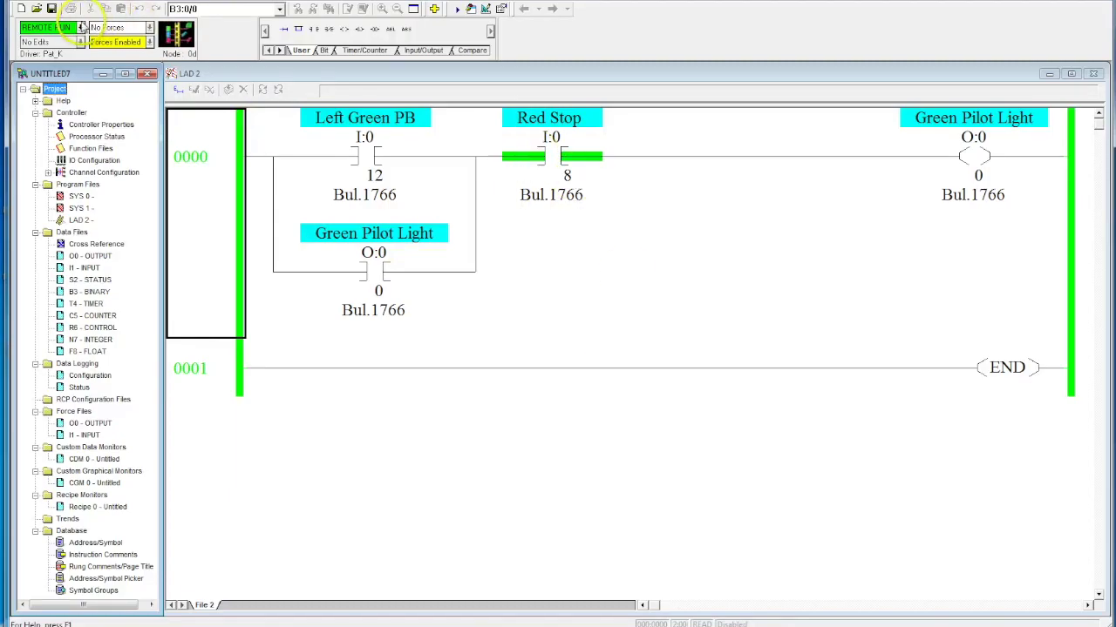
left_click(81, 27)
left_click(52, 40)
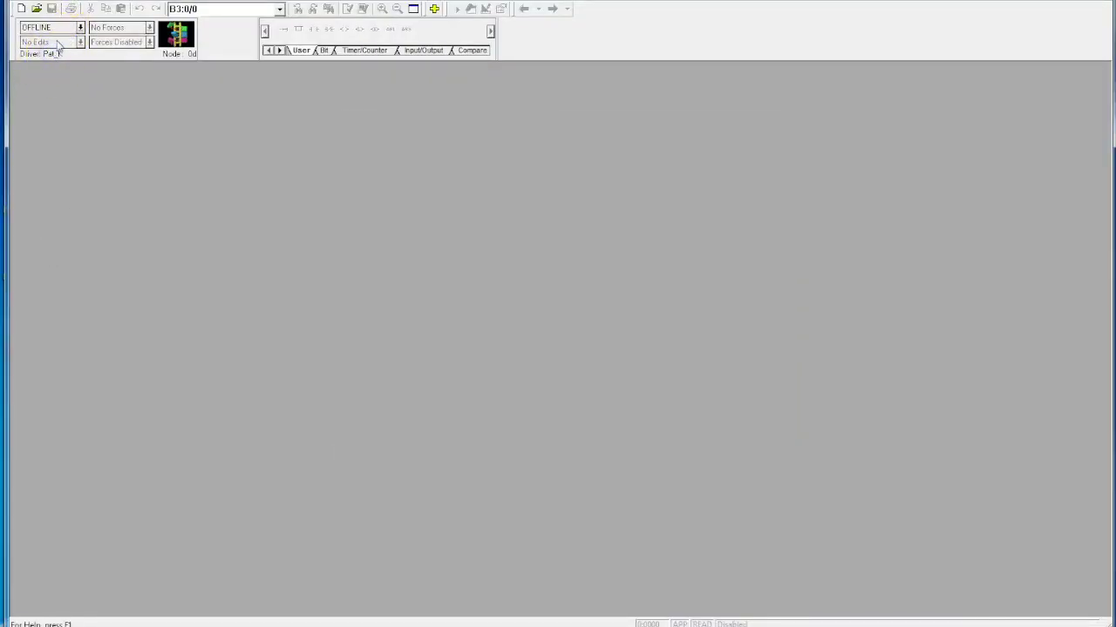
- Connect via Who Active to the MicroLogix 1400 at 192.168.1.131 and upload its program into a new file
left_click(74, 7)
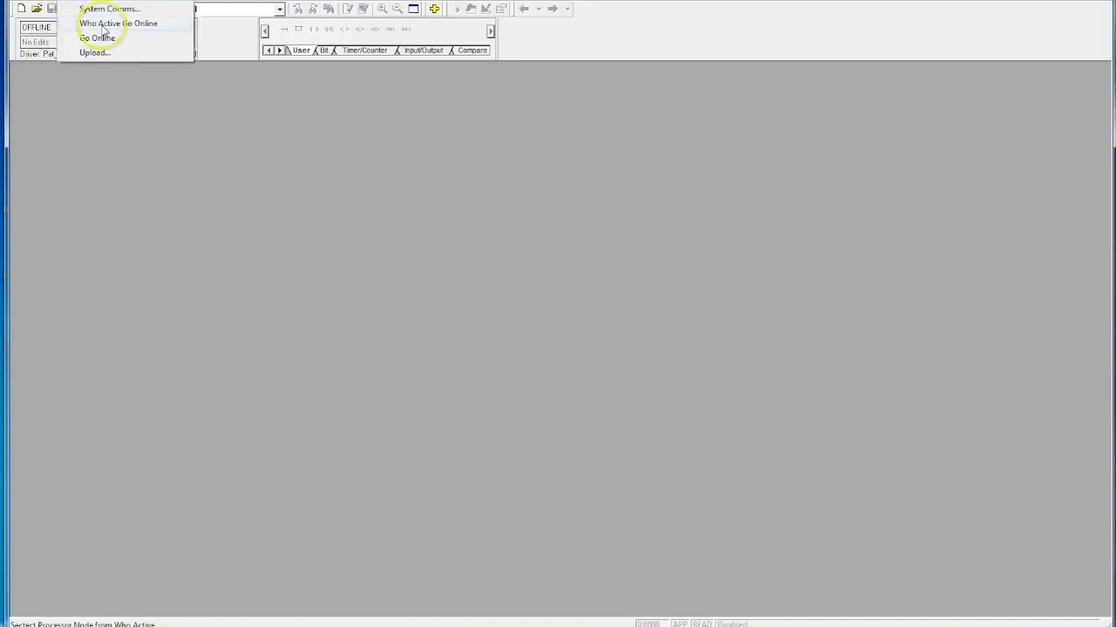
left_click(102, 24)
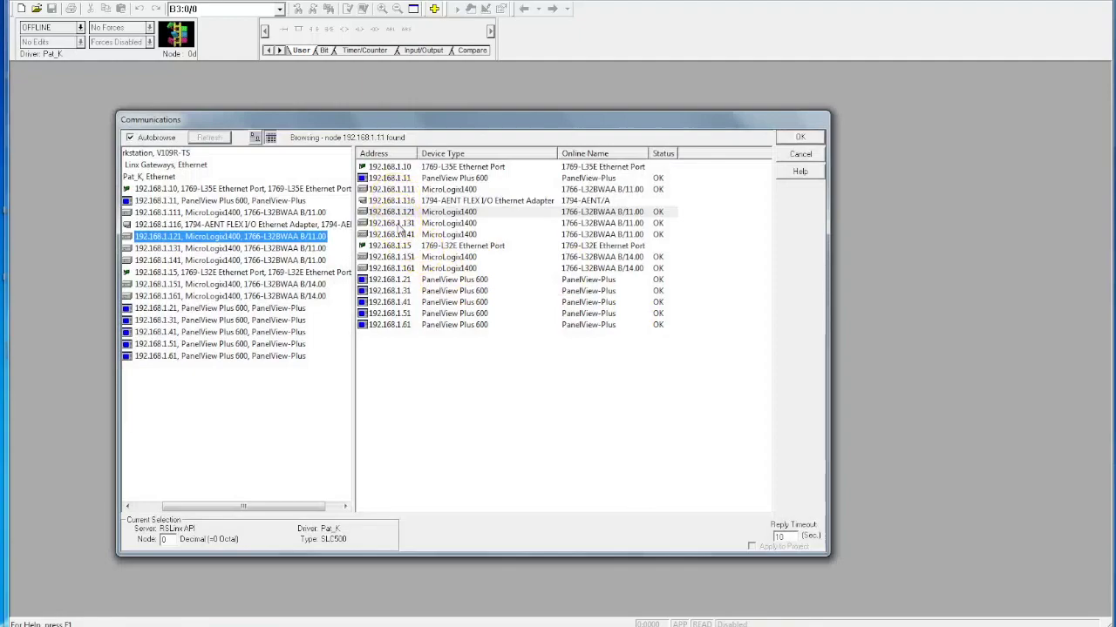
left_click(398, 224)
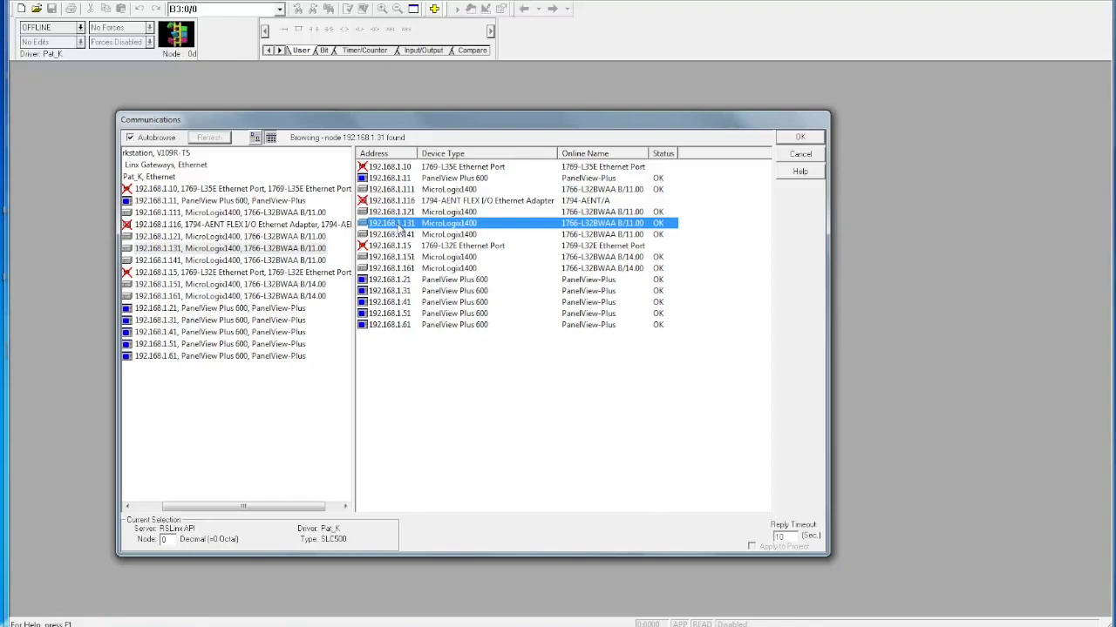
left_click(800, 137)
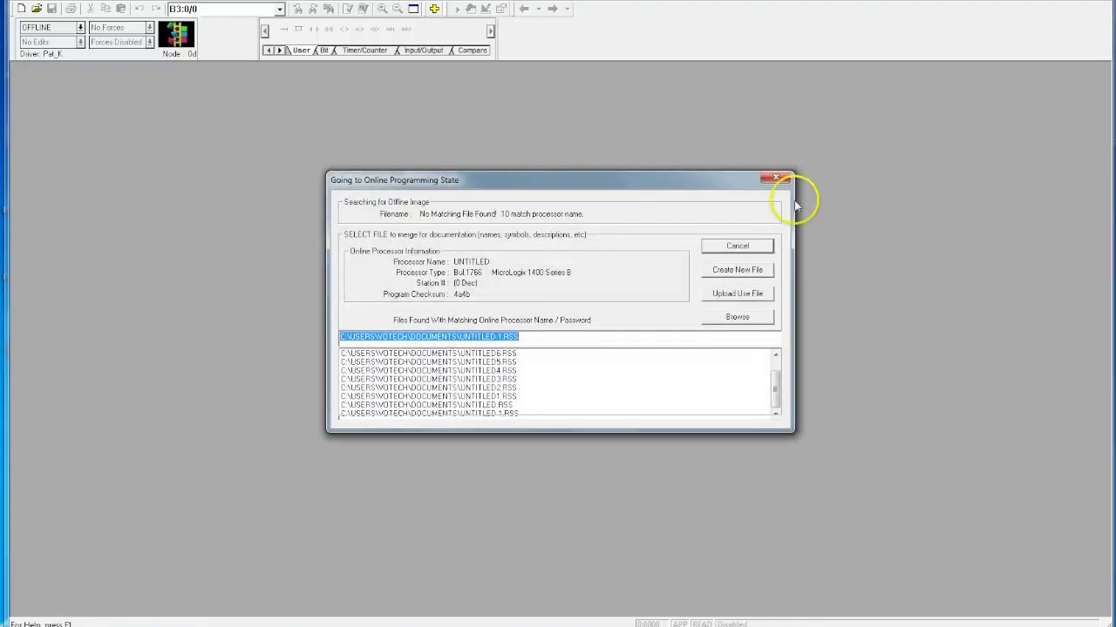
left_click(736, 270)
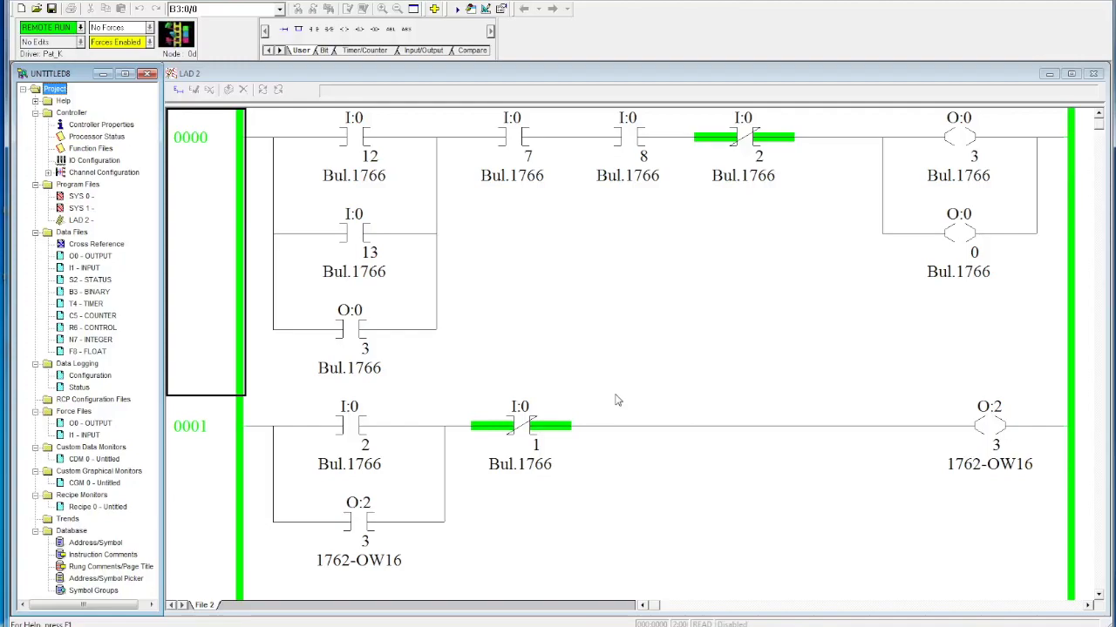
left_click(1097, 115)
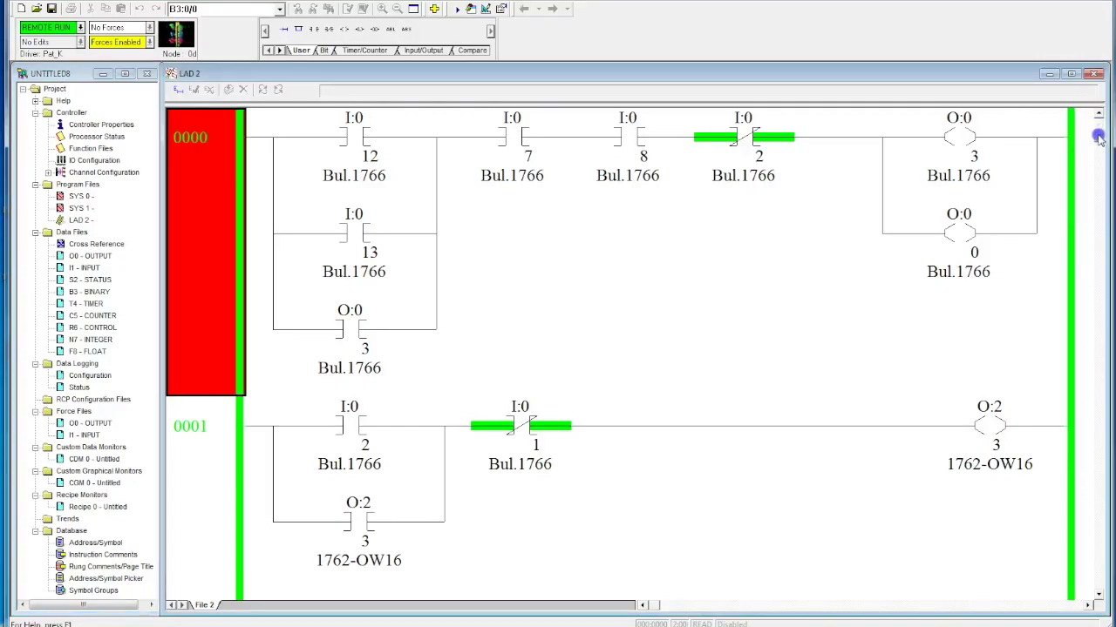